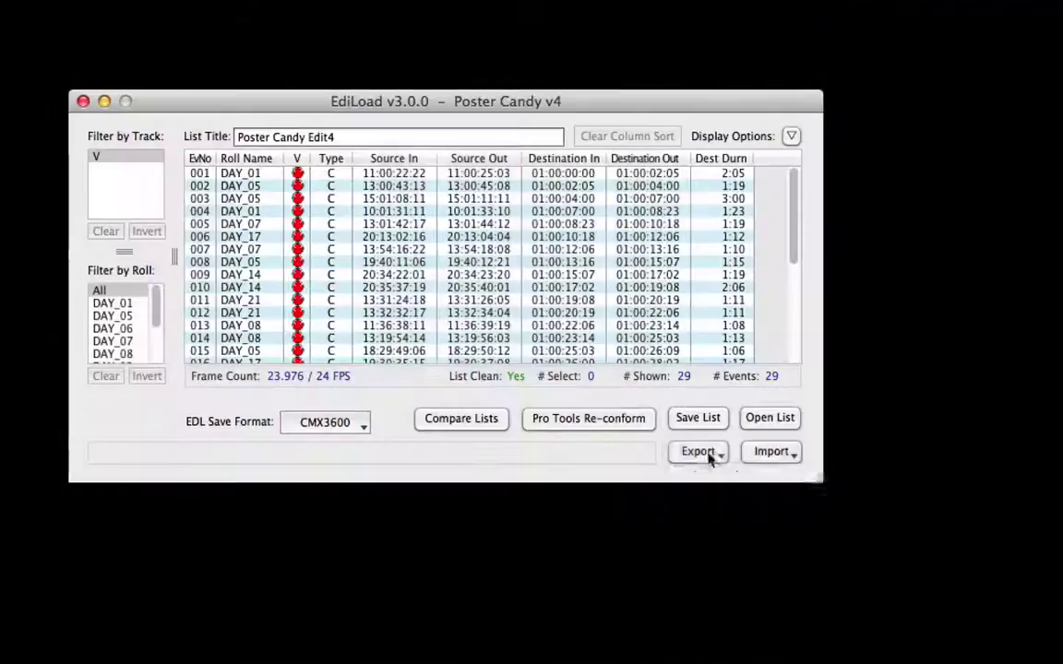
Choose MIDI File from the Export menu for the Poster Candy Edit4 list
{"action": "left_click", "coordinate": [710, 452]}
{"action": "left_click", "coordinate": [722, 558]}
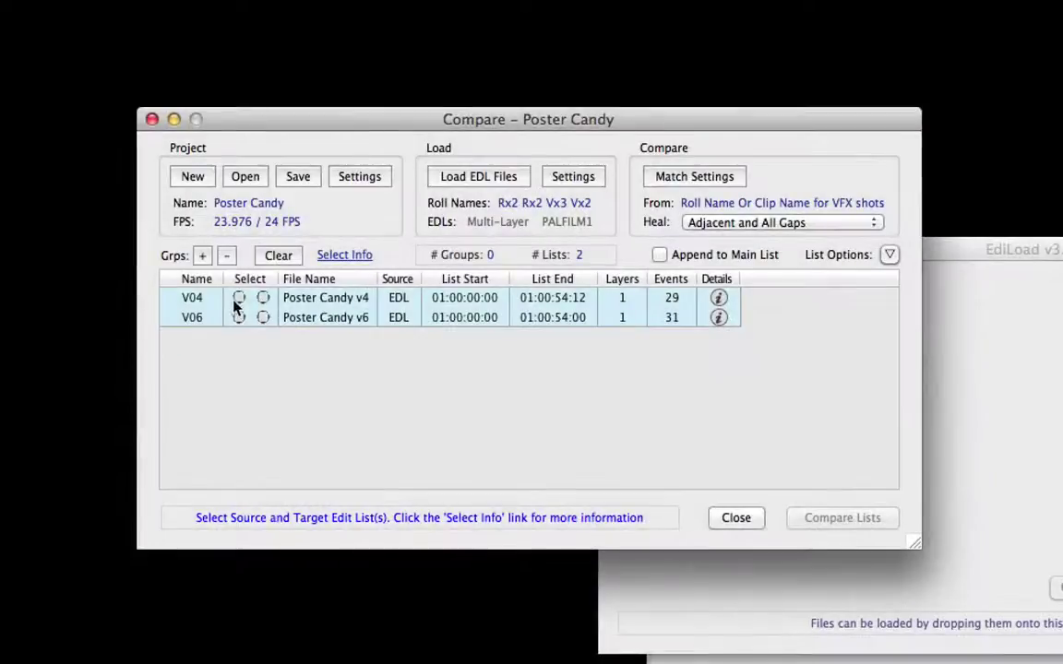
Compare Poster Candy V04 as source against V06 as target
{"action": "left_click", "coordinate": [239, 297]}
{"action": "left_click", "coordinate": [263, 318]}
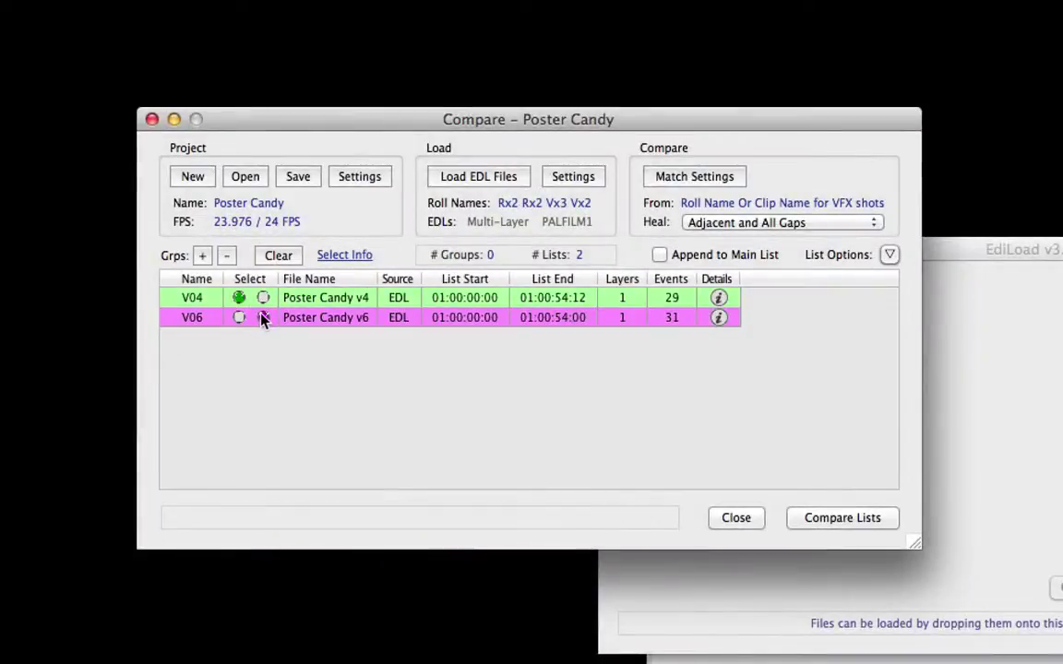
{"action": "left_click", "coordinate": [843, 518]}
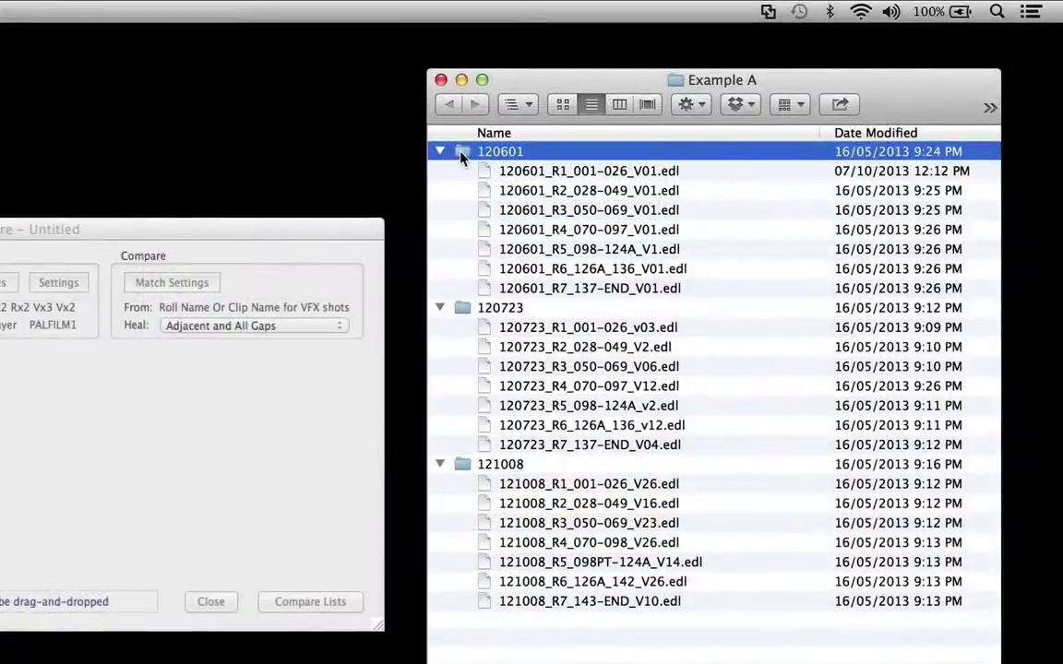
Load the 120601 EDL folder and pick the 120723 and 120601 groups as comparison source
{"action": "left_click_drag", "start_coordinate": [462, 154], "coordinate": [5, 407]}
{"action": "left_click_drag", "start_coordinate": [154, 376], "coordinate": [164, 383]}
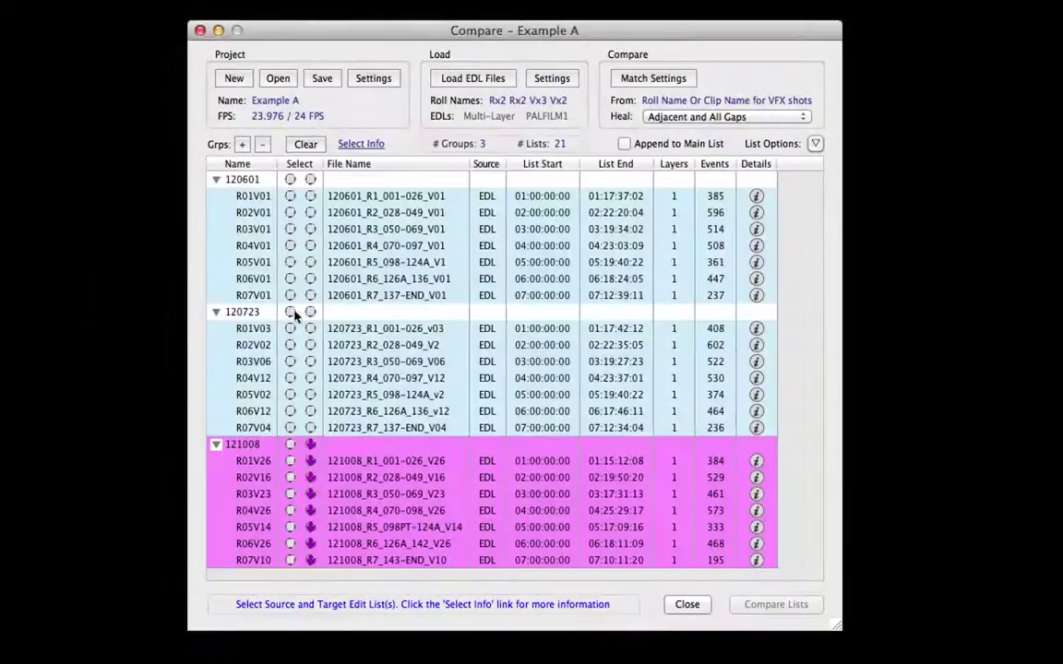
{"action": "left_click", "coordinate": [290, 312]}
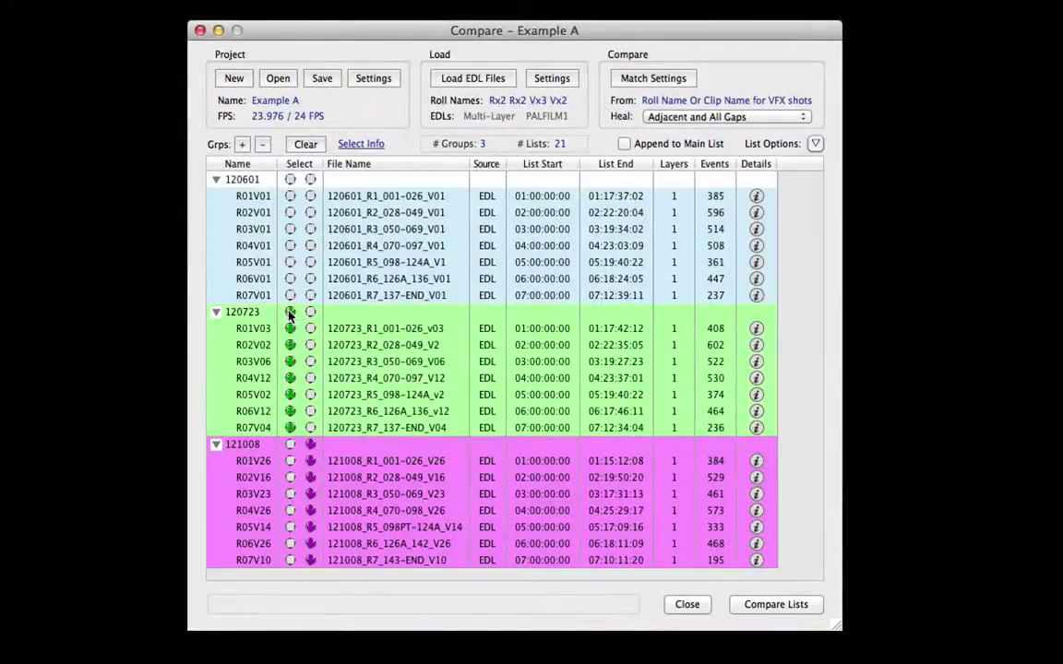
{"action": "left_click", "coordinate": [290, 180]}
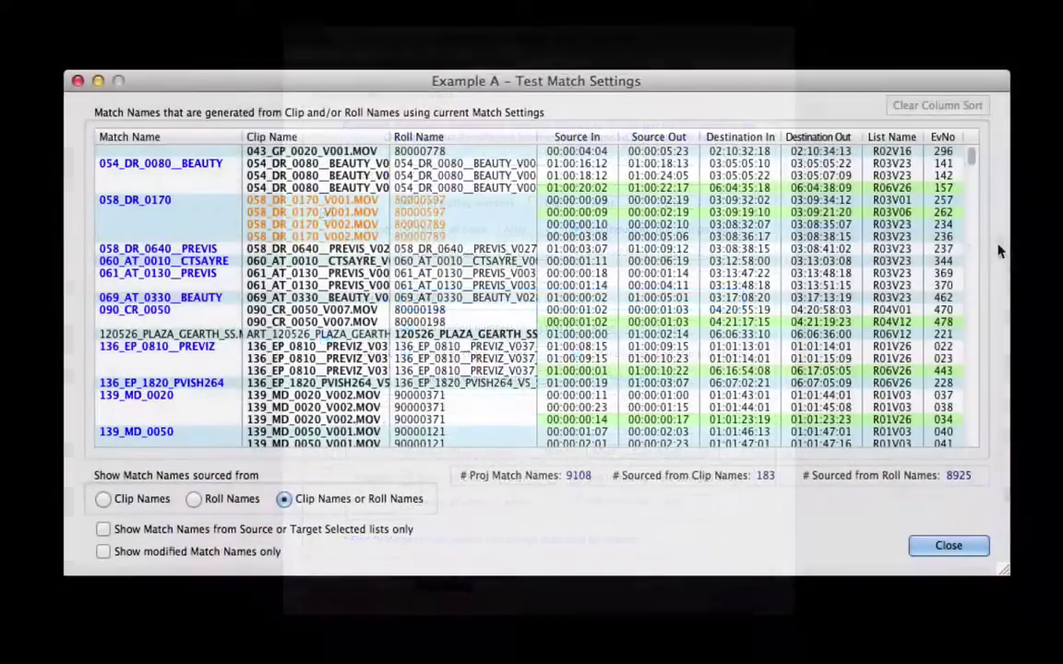
{"action": "scroll", "coordinate": [932, 244], "scroll_direction": "down", "scroll_amount": 5}
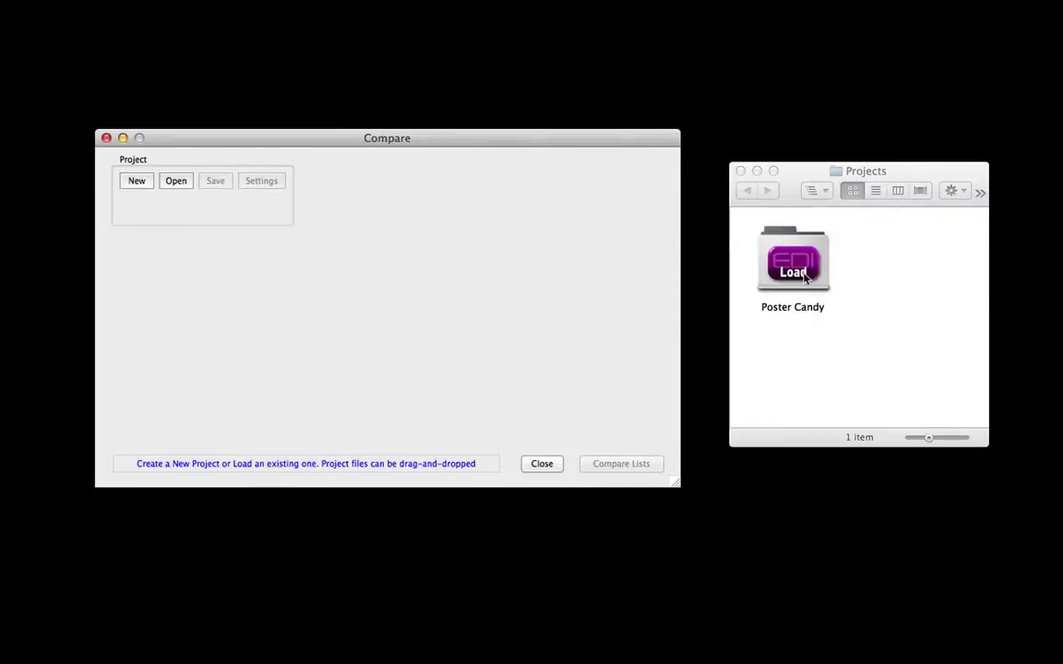
Load the Poster Candy project and step down through the V06_from_V04 change list events
{"action": "left_click_drag", "start_coordinate": [806, 280], "coordinate": [498, 337]}
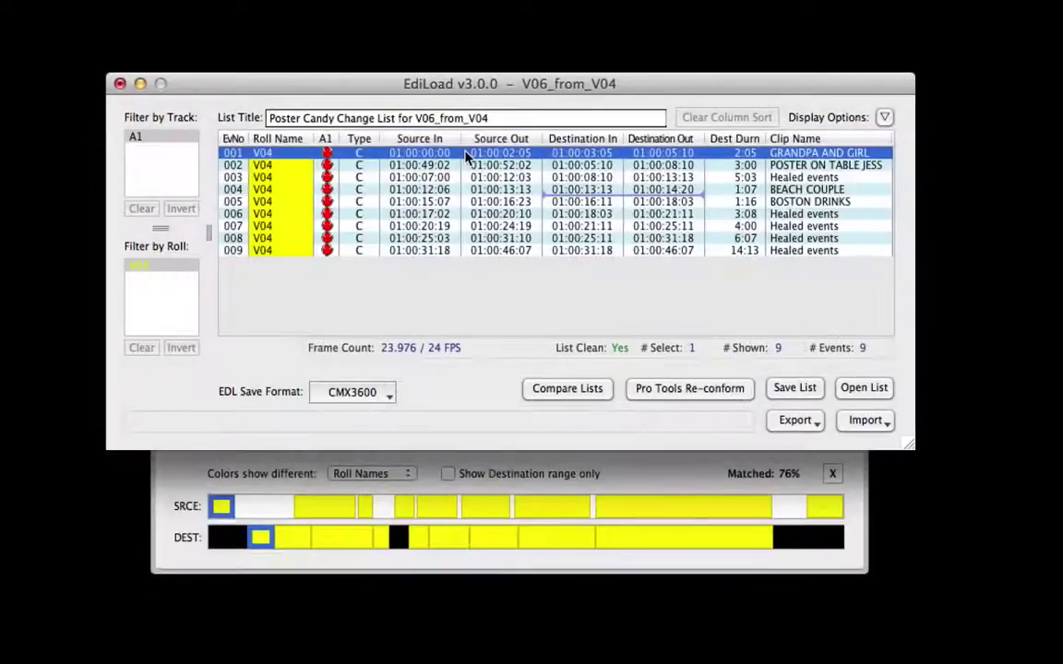
{"action": "key", "text": "Down"}
{"action": "key", "text": "Down"}
{"action": "key", "text": "Down"}
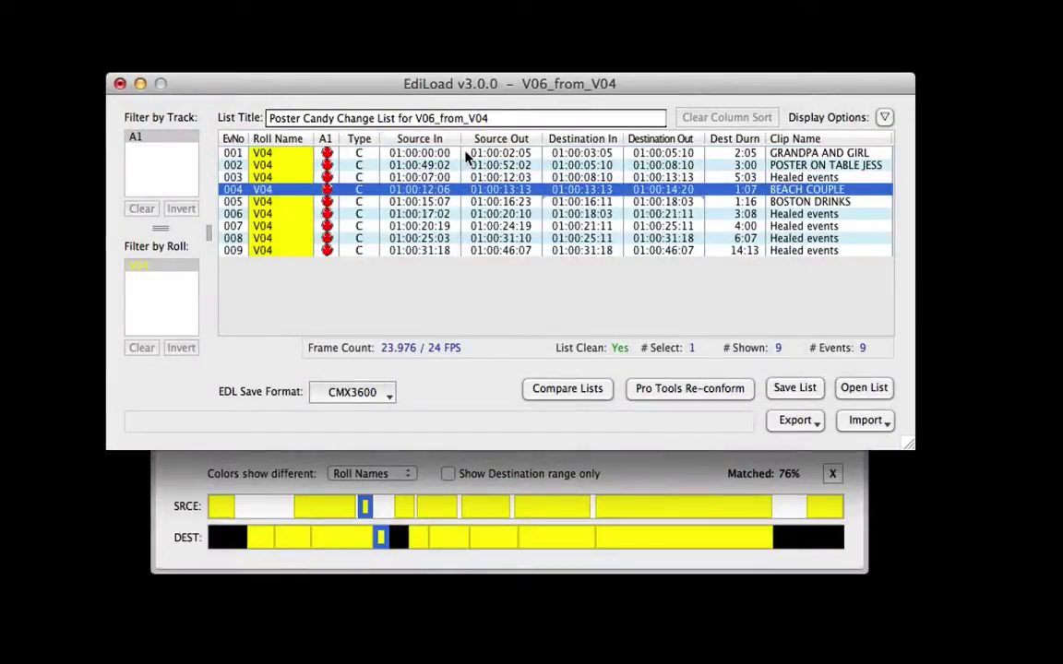
{"action": "key", "text": "Down"}
{"action": "key", "text": "Down"}
{"action": "key", "text": "Down"}
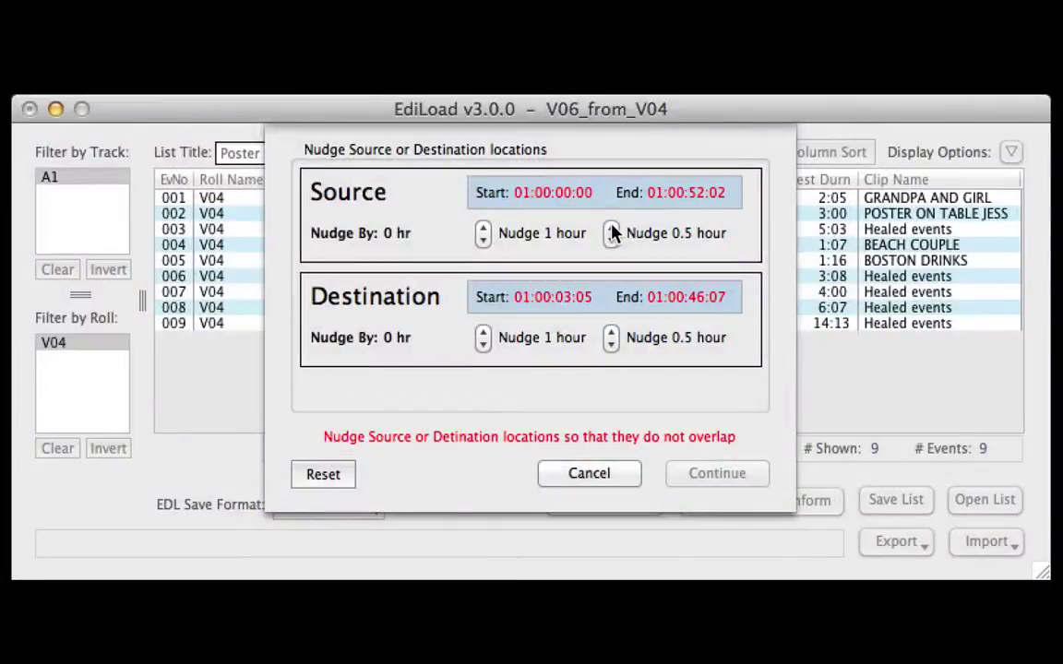
Offset the PC Sound Edit v4 source times by +0.5 hour for the re-conform
{"action": "left_click", "coordinate": [612, 228]}
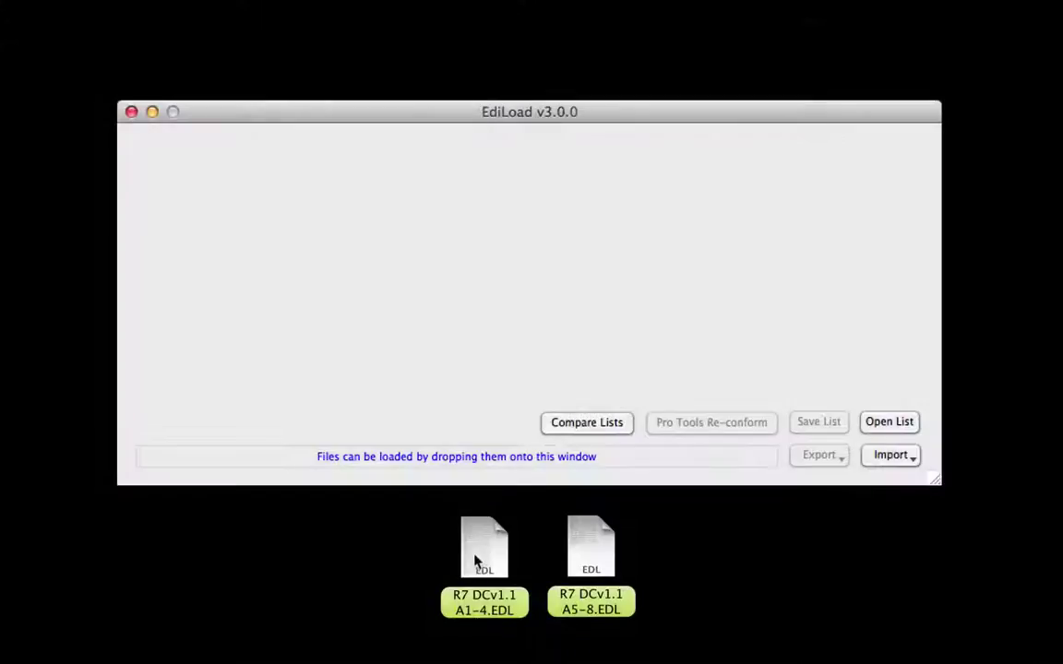
Load the A1-4 EDL and append the A5-8 EDL as tracks A5–A8
{"action": "left_click_drag", "start_coordinate": [485, 549], "coordinate": [452, 272]}
{"action": "left_click", "coordinate": [685, 470]}
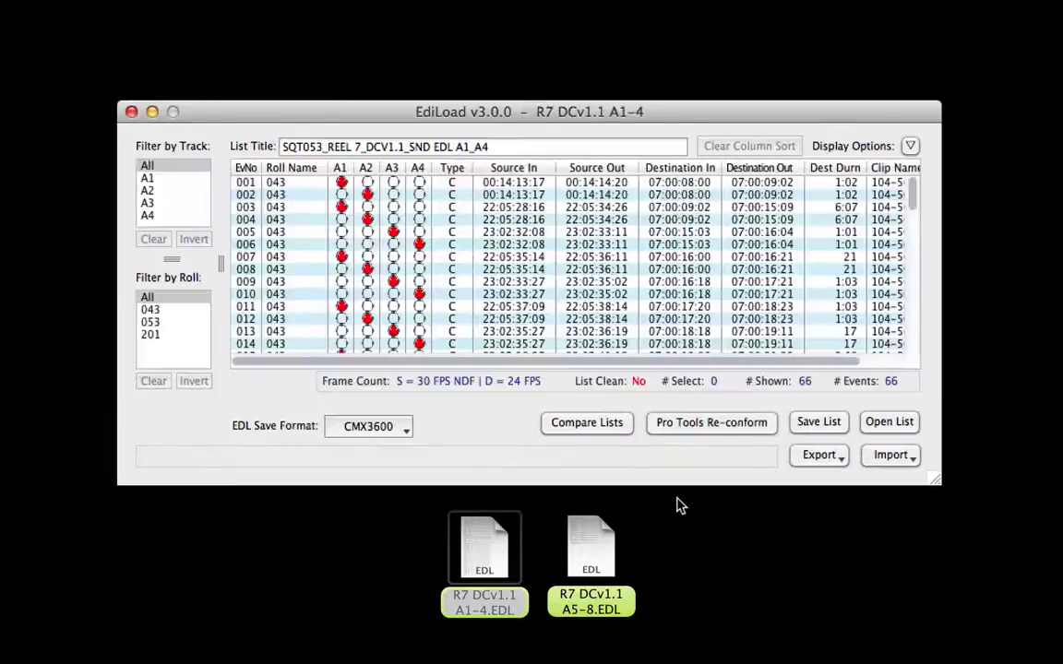
{"action": "left_click_drag", "start_coordinate": [590, 549], "coordinate": [554, 221]}
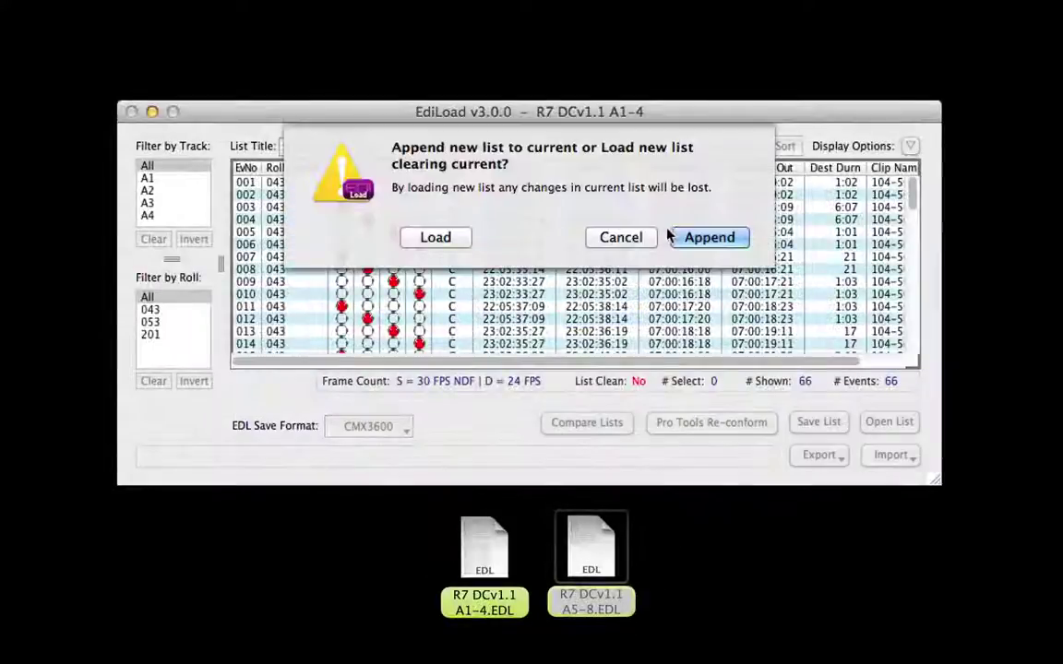
{"action": "left_click", "coordinate": [683, 237]}
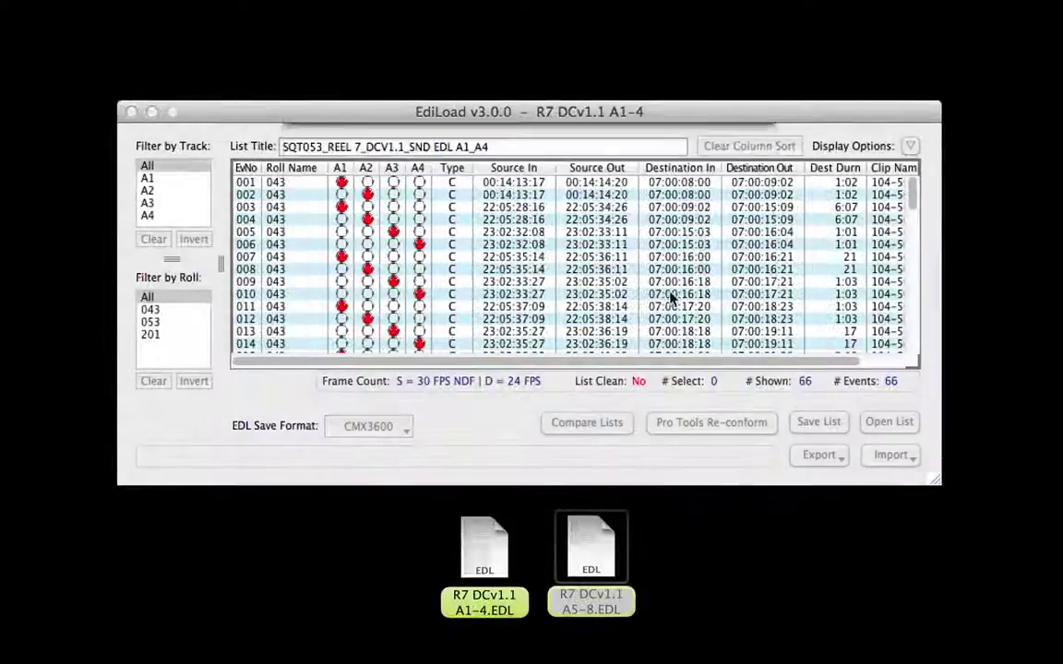
{"action": "left_click", "coordinate": [688, 201]}
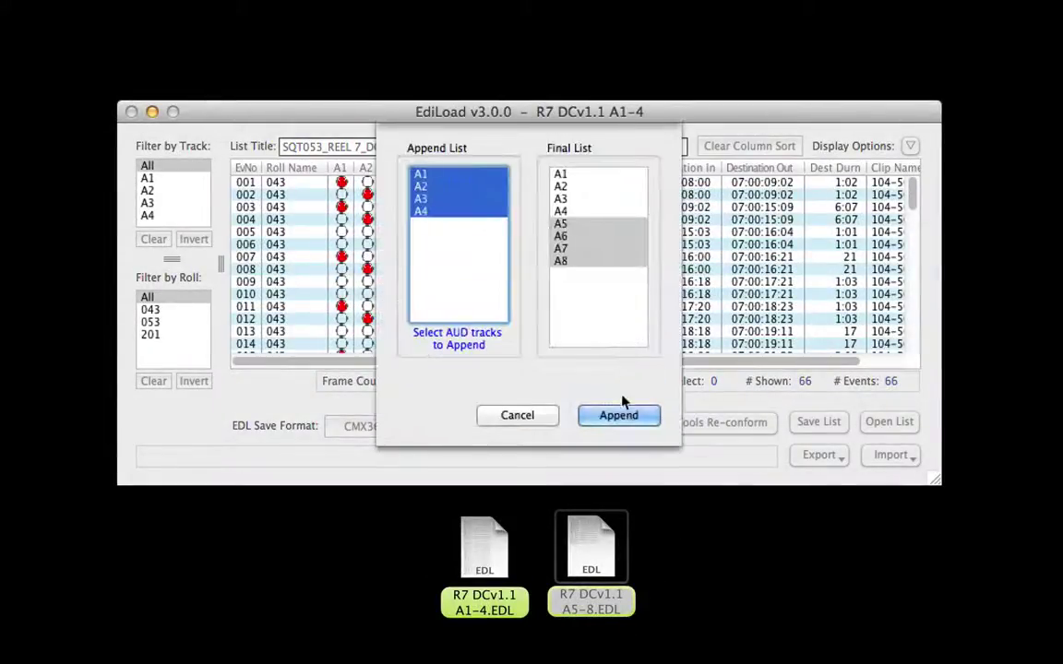
{"action": "left_click", "coordinate": [620, 414]}
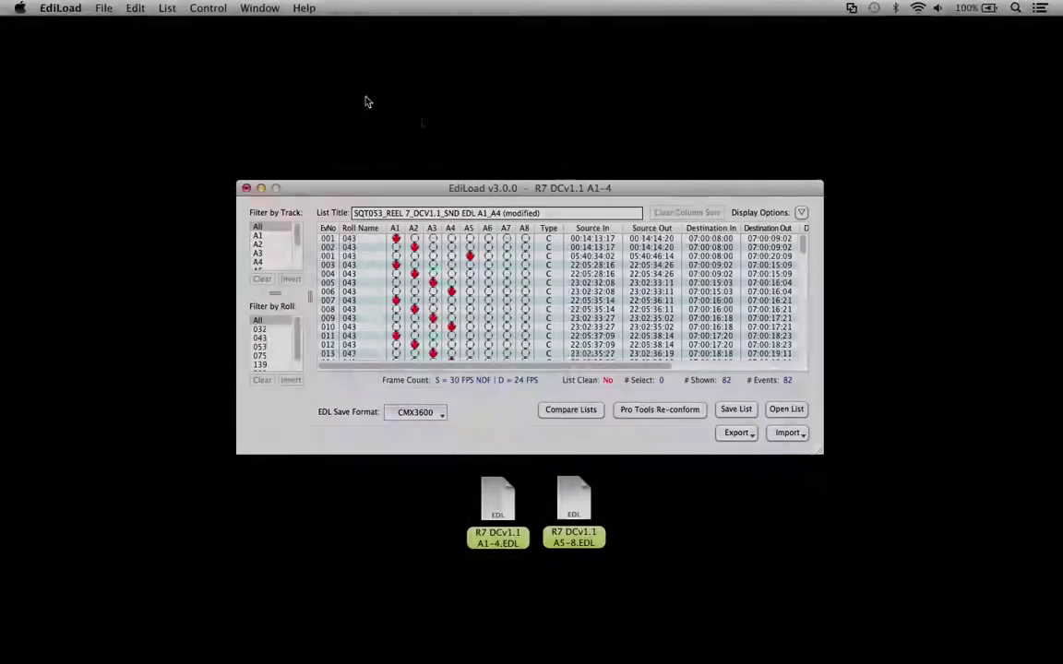
Clean the combined list, removing 15 redundant events
{"action": "left_click", "coordinate": [167, 7]}
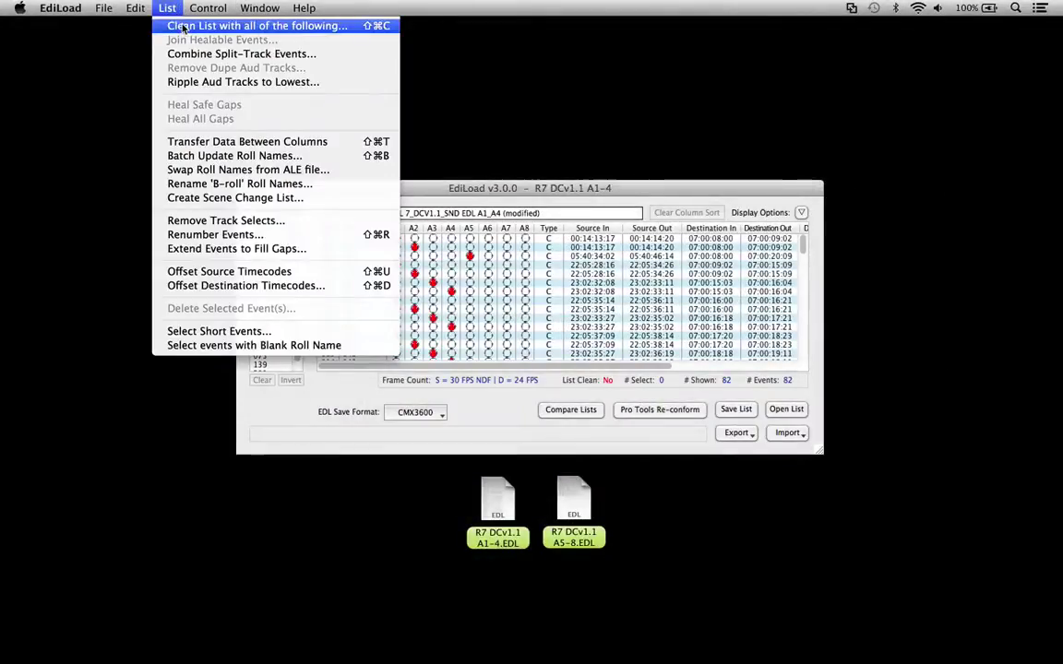
{"action": "left_click", "coordinate": [183, 27]}
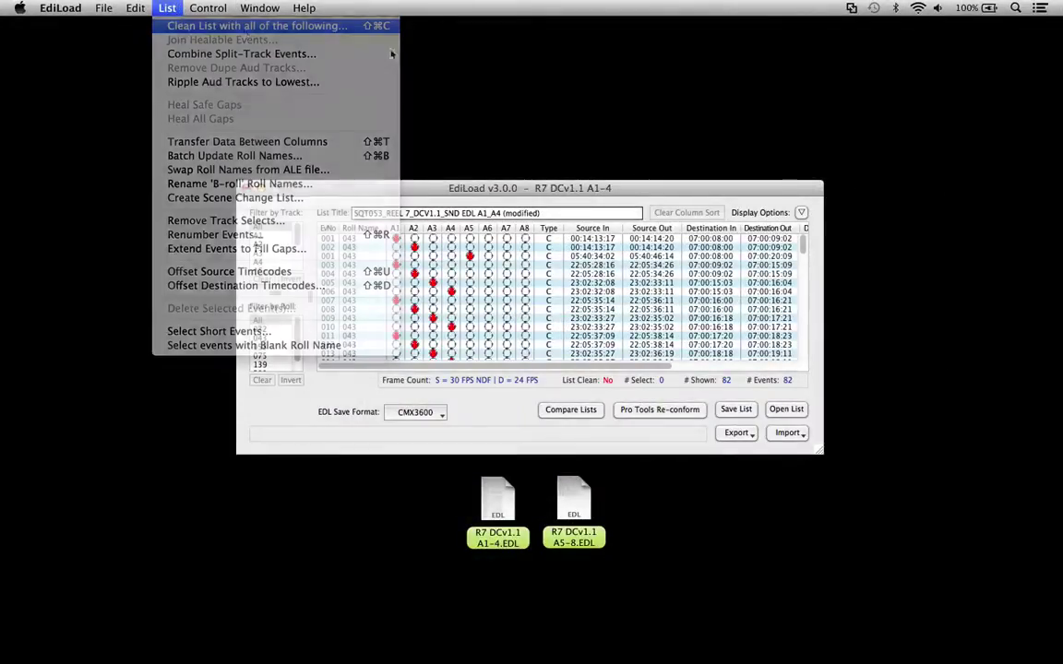
{"action": "left_click", "coordinate": [664, 304]}
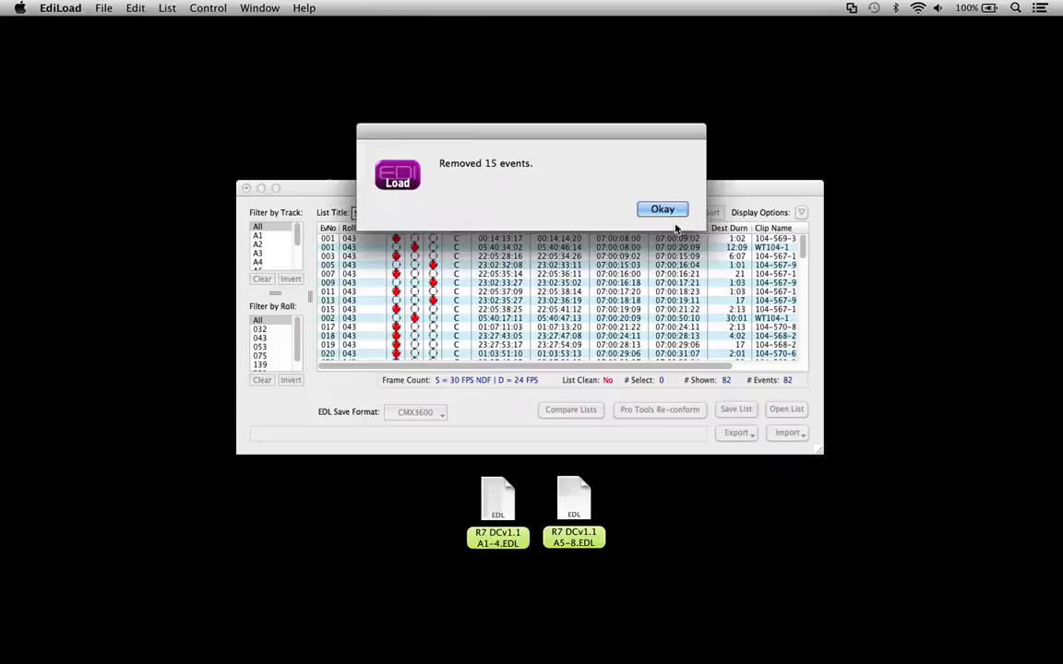
{"action": "left_click", "coordinate": [663, 209]}
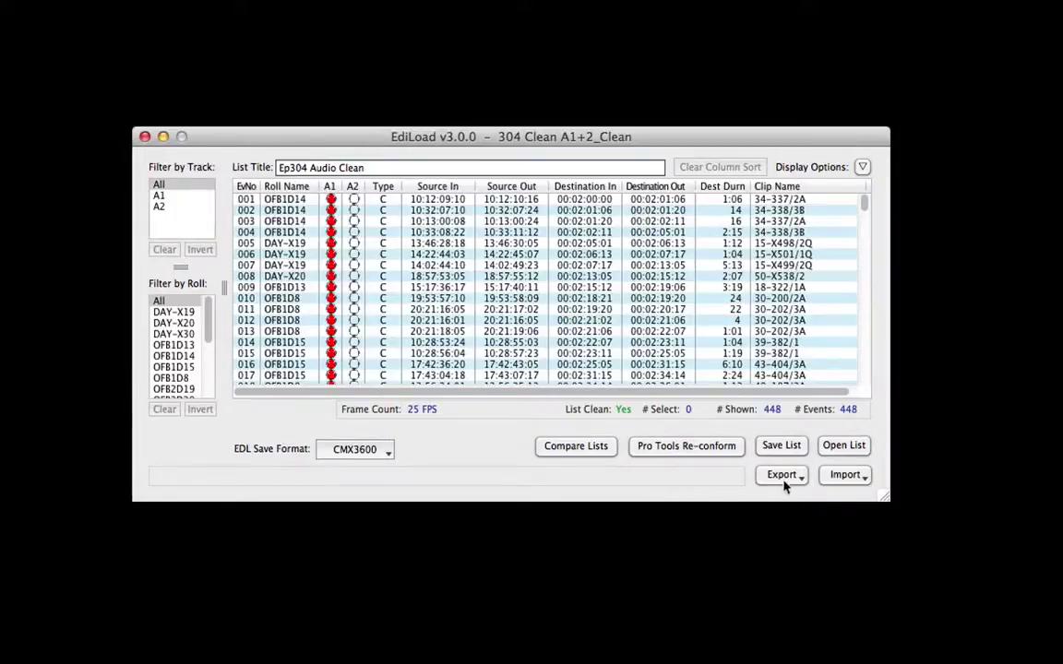
Export Ep304 Audio Clean as a Pro Tools Session – Conform Ref Track(s) and confirm
{"action": "left_click", "coordinate": [785, 483]}
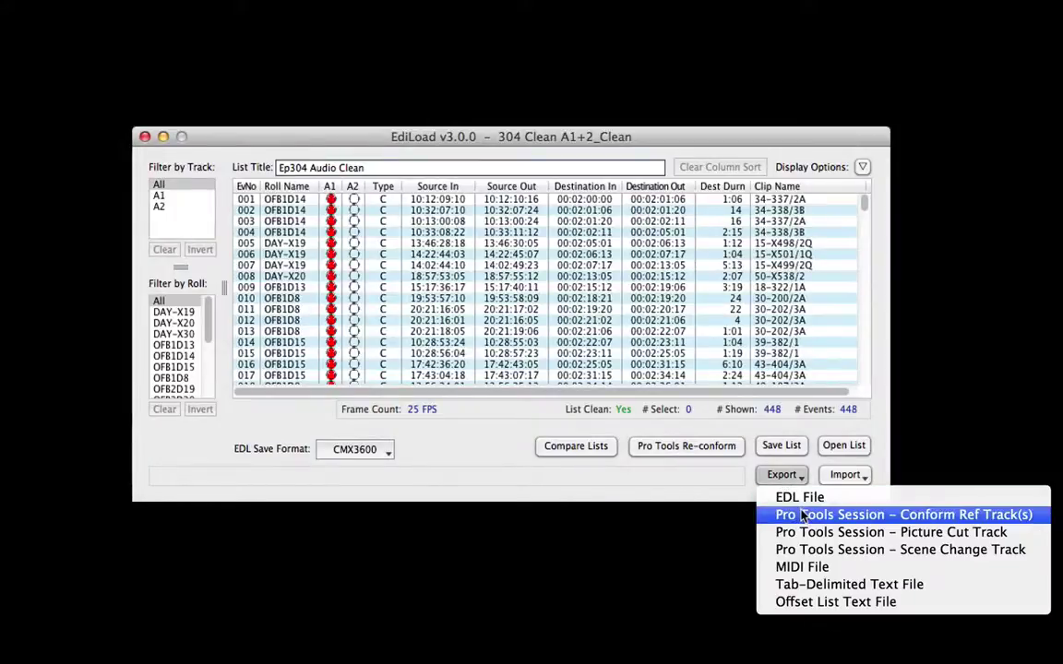
{"action": "left_click", "coordinate": [807, 510]}
{"action": "left_click", "coordinate": [694, 342]}
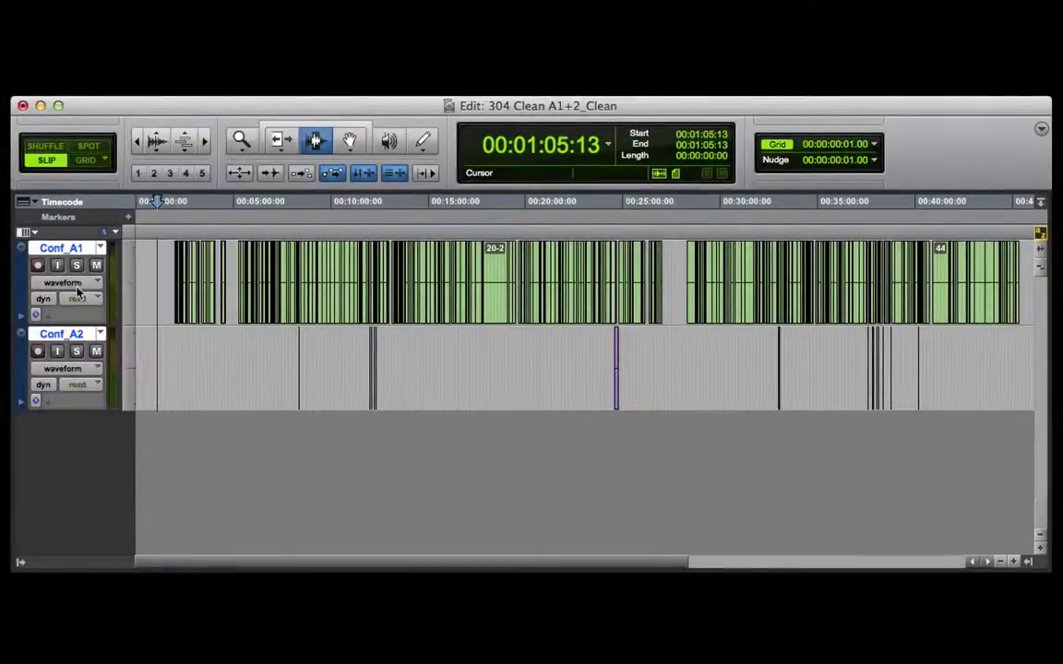
Expand Conf_A1's field recorder channels to new tracks and select 0:43 to 47:08 across them
{"action": "right_click", "coordinate": [90, 334]}
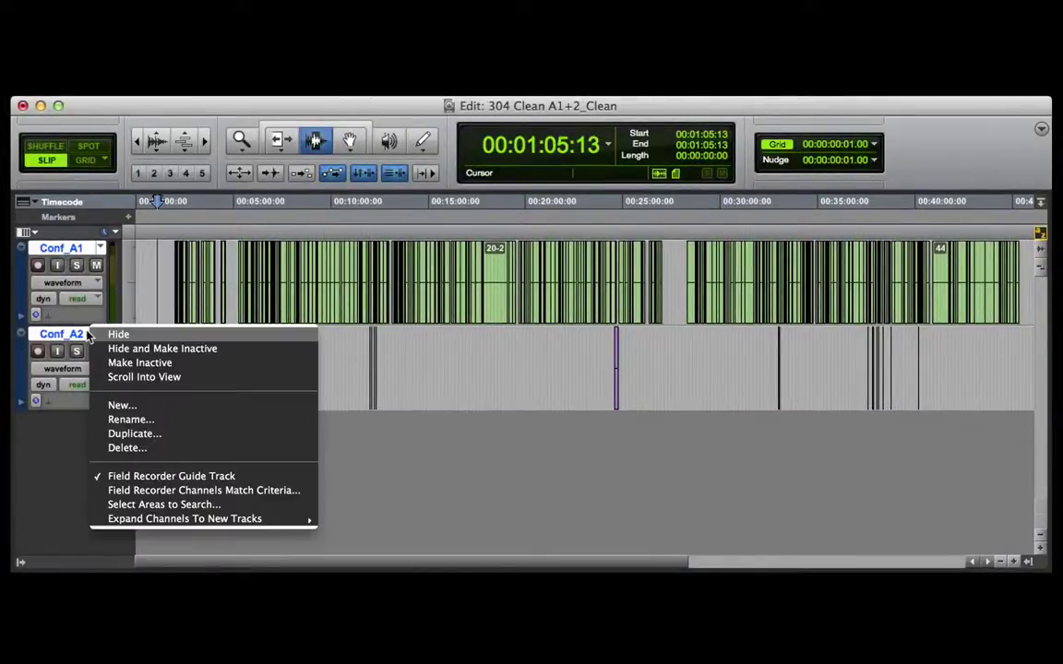
{"action": "left_click", "coordinate": [169, 491]}
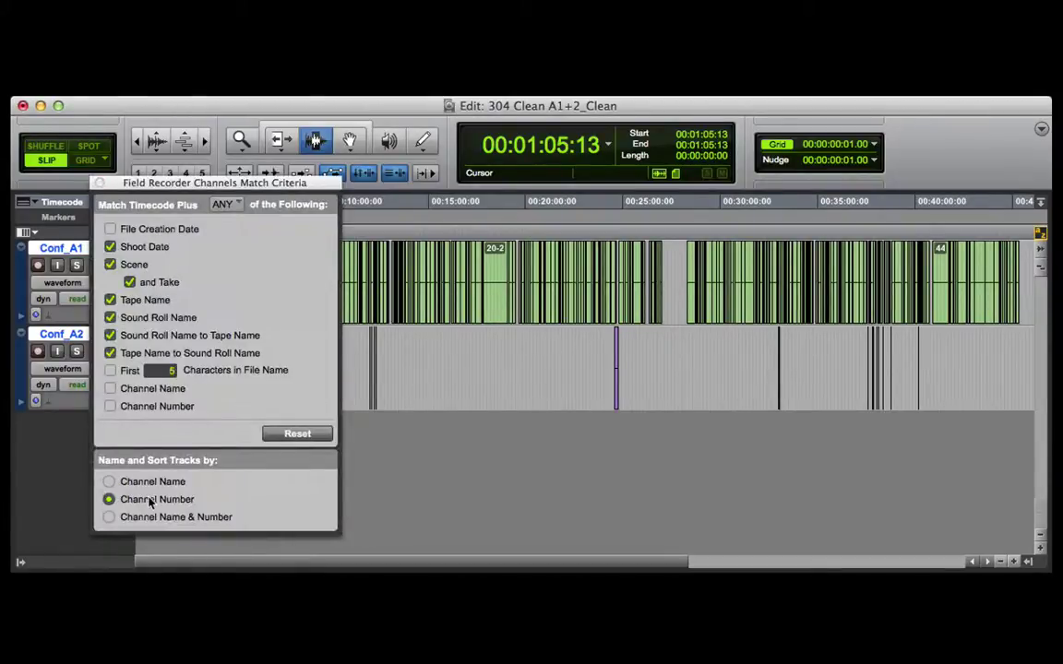
{"action": "right_click", "coordinate": [76, 247]}
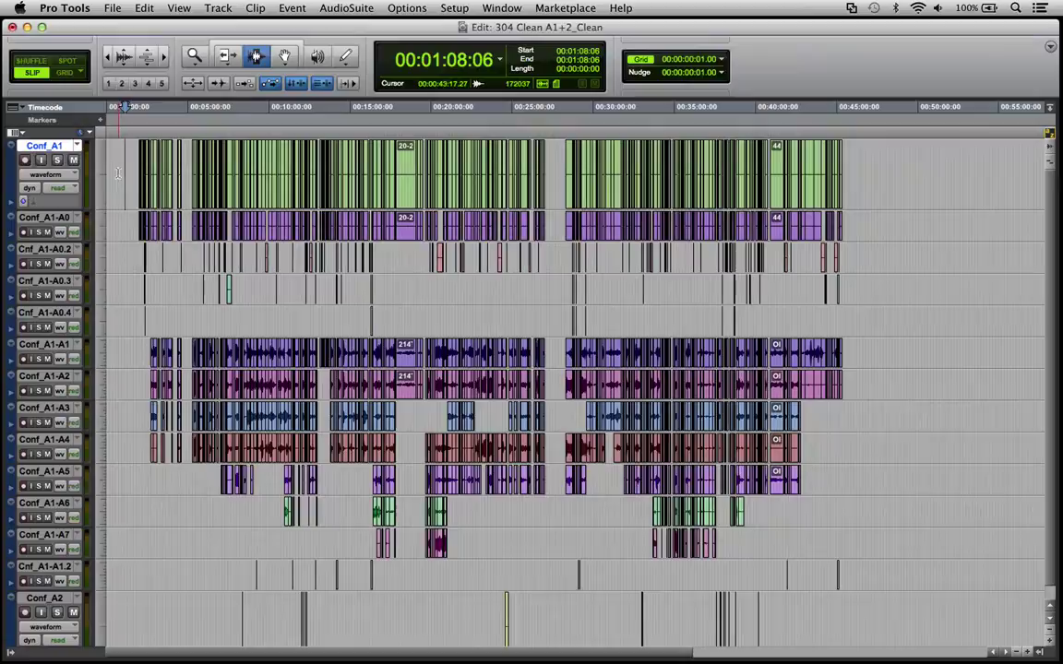
{"action": "left_click_drag", "start_coordinate": [118, 173], "coordinate": [870, 318]}
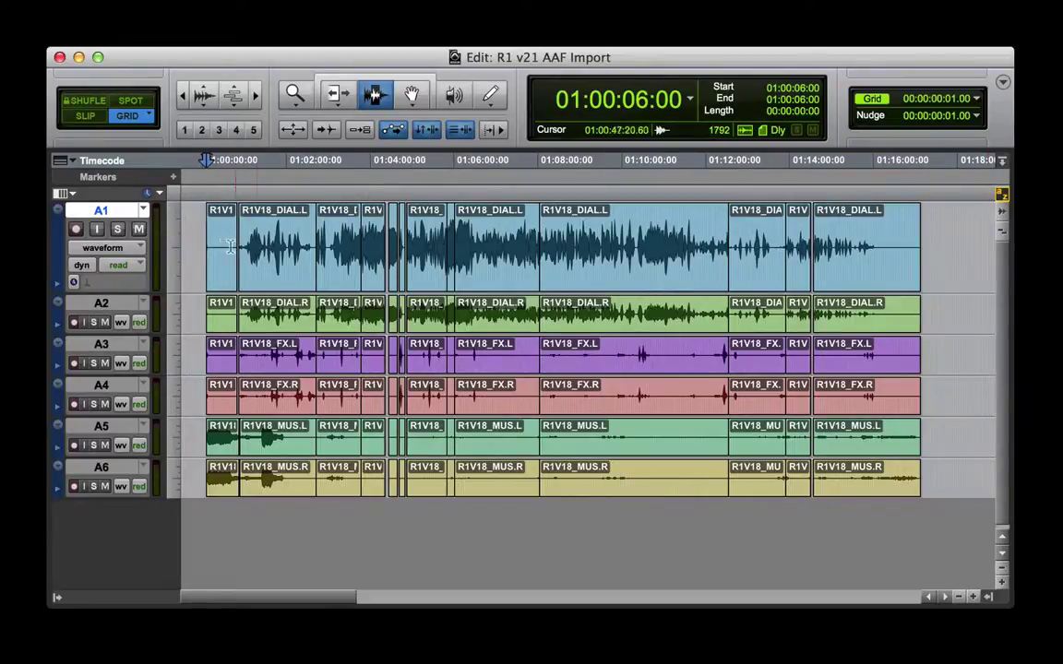
Select track A1 from the session start to 01:14:07:23 in R1 v21 AAF Import
{"action": "left_click_drag", "start_coordinate": [203, 230], "coordinate": [959, 275]}
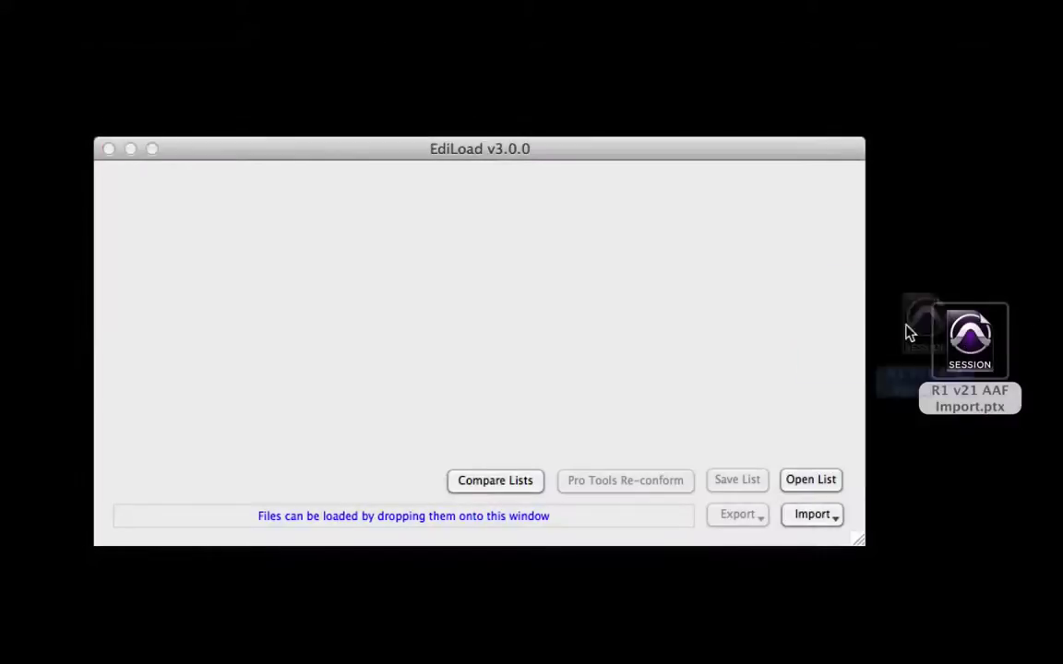
Import the R1 v21 AAF Import session into EdiLoad with Pro Tools track A1 mapped to list track A1
{"action": "left_click_drag", "start_coordinate": [909, 333], "coordinate": [593, 337]}
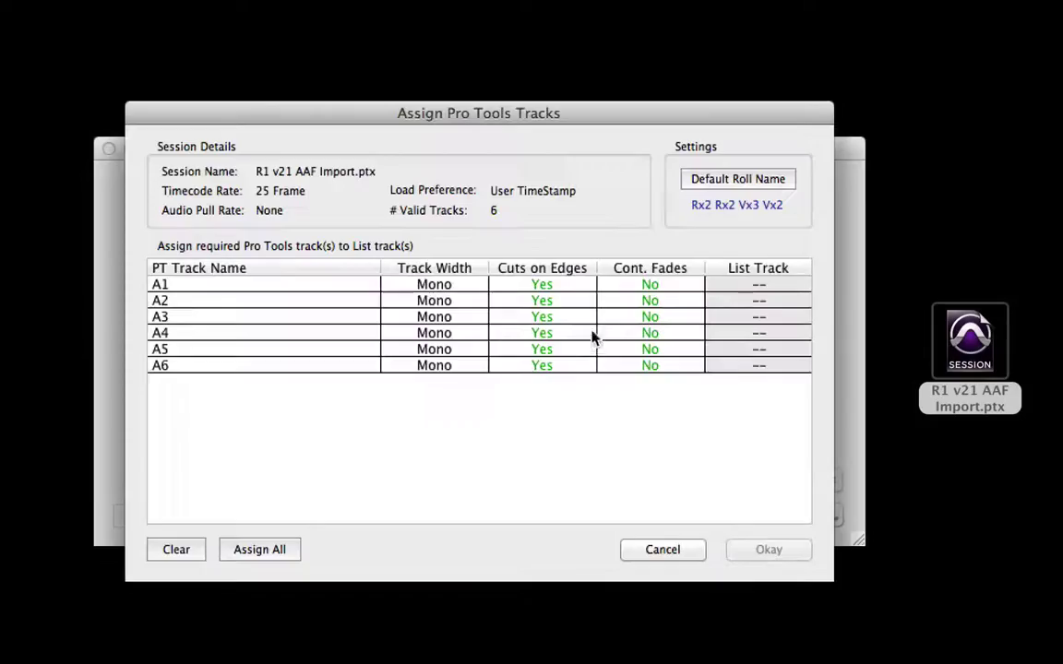
{"action": "left_click", "coordinate": [764, 291]}
{"action": "left_click", "coordinate": [778, 301]}
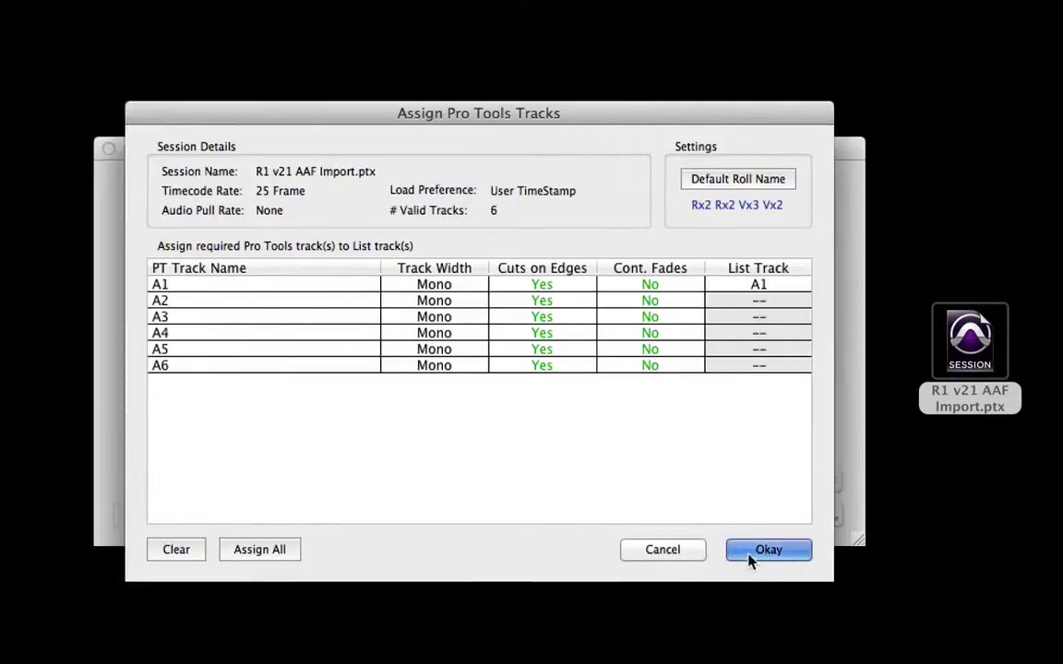
{"action": "left_click", "coordinate": [766, 550]}
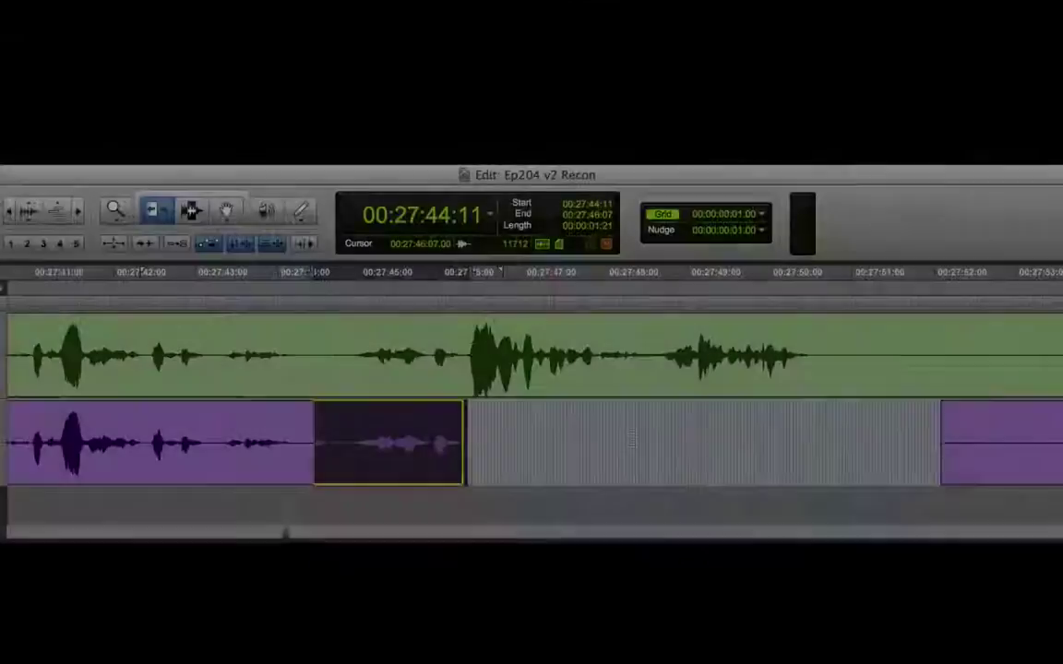
Switch to Slip mode, select Guide v1 from 00:27:48:00, and load Ep204 v2 Recon into EdiLoad
{"action": "key", "text": "F2"}
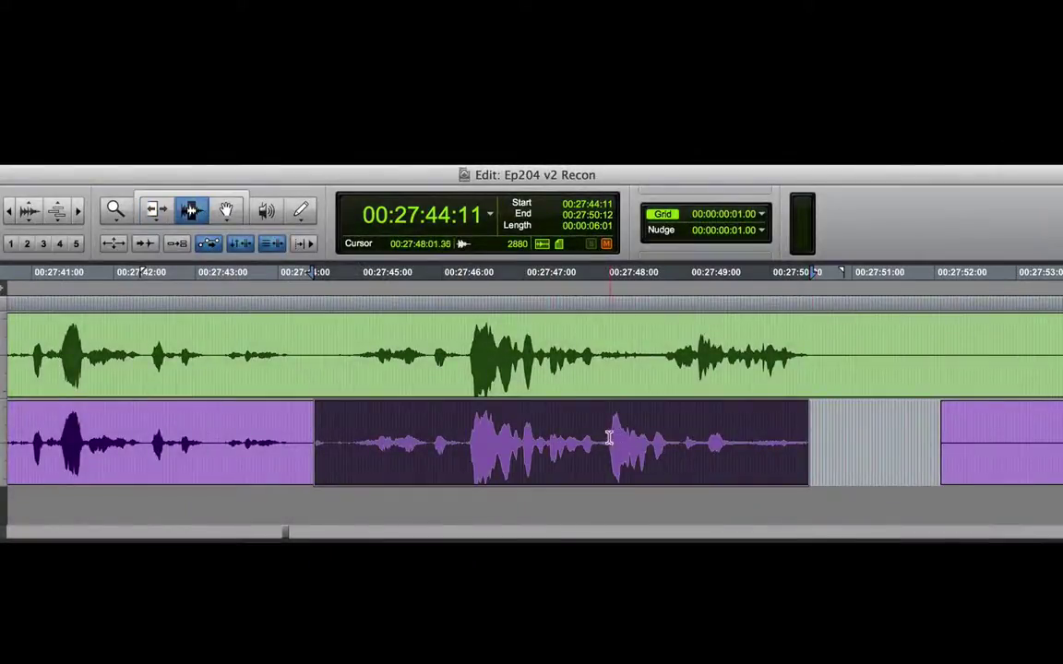
{"action": "left_click_drag", "start_coordinate": [604, 440], "coordinate": [828, 462]}
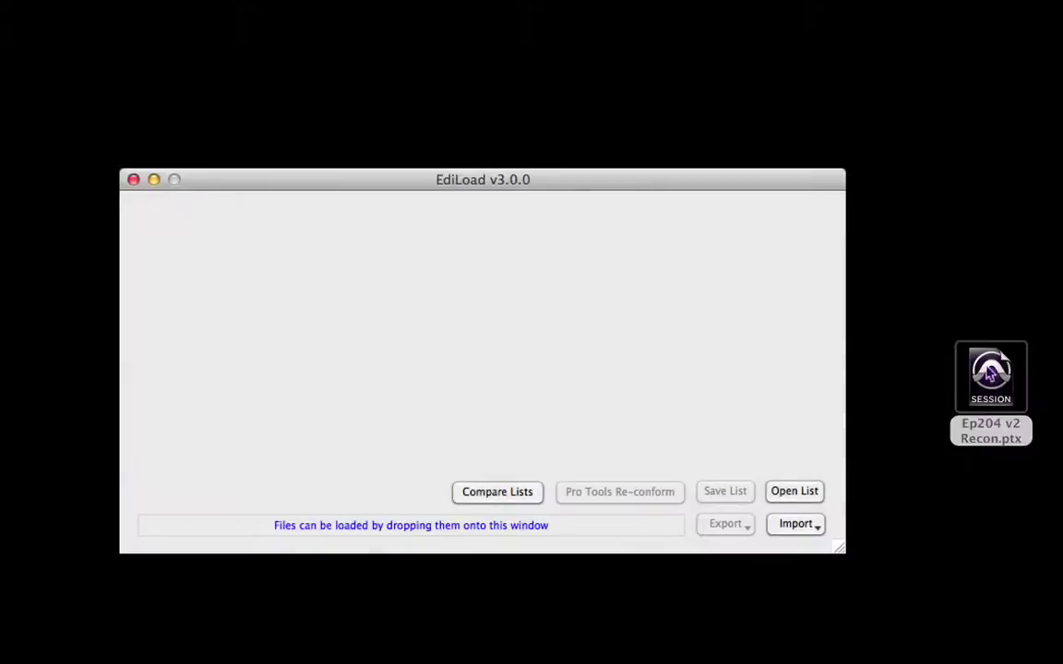
{"action": "left_click_drag", "start_coordinate": [990, 374], "coordinate": [577, 323]}
Map Guide v1 to list track A1 and load the Ep204 v2 Recon events
{"action": "left_click", "coordinate": [729, 327]}
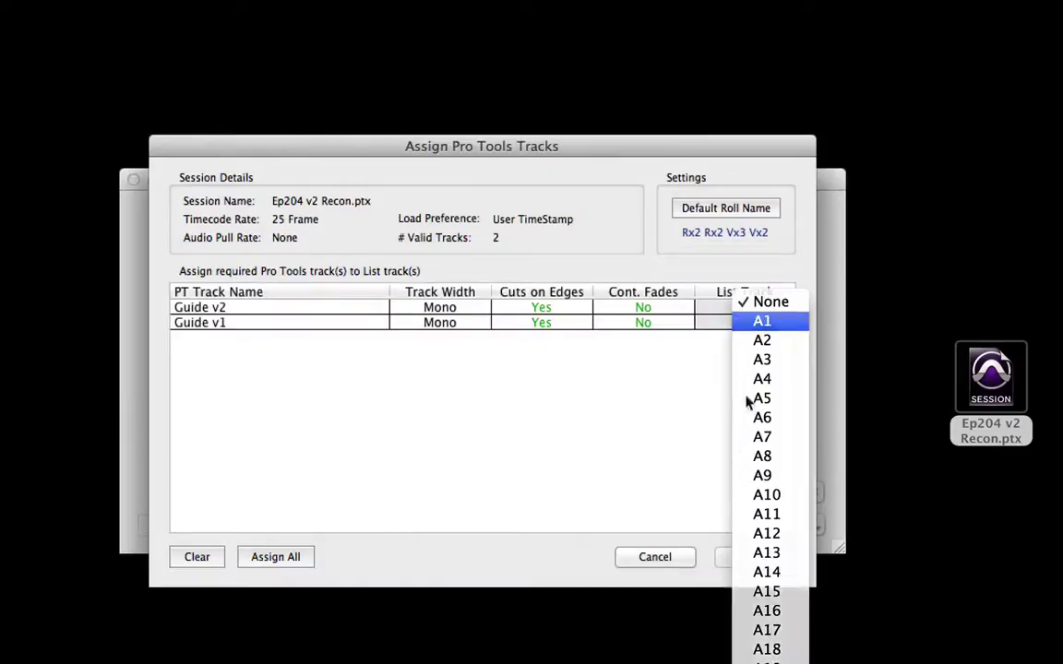
{"action": "left_click", "coordinate": [749, 318]}
{"action": "left_click", "coordinate": [726, 560]}
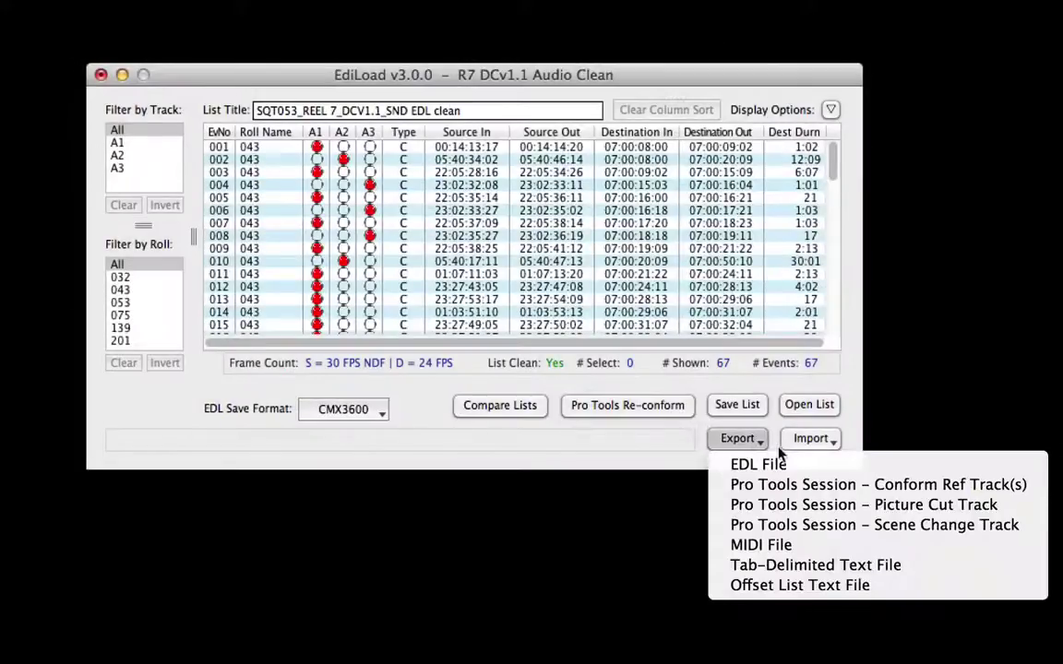
Export the R7 DCv1.1 list as an EDL file with tracks A1–A3 and clip-name comments
{"action": "left_click", "coordinate": [758, 466]}
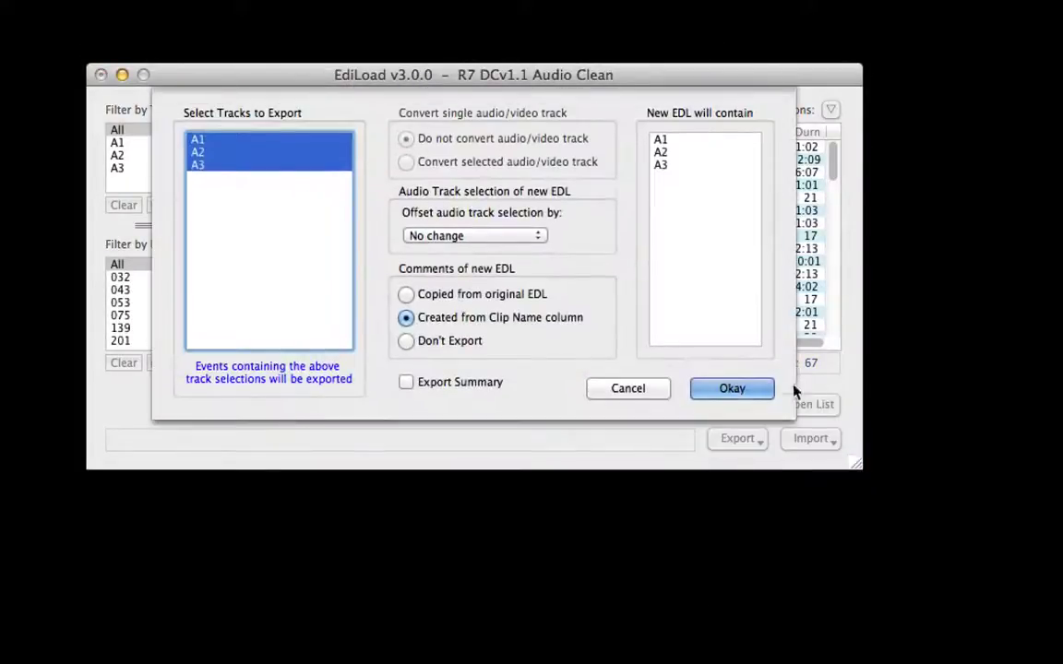
{"action": "left_click", "coordinate": [729, 390]}
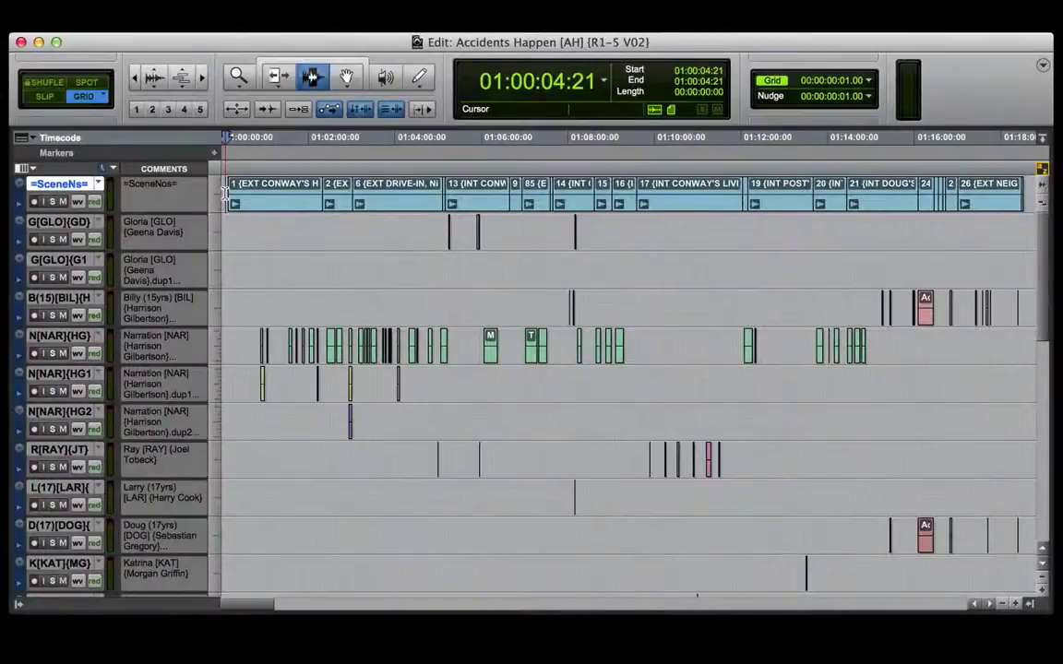
Select the SceneNos track clips spanning 01:00:04:21 to 01:18:12:07
{"action": "left_click_drag", "start_coordinate": [224, 193], "coordinate": [1013, 175]}
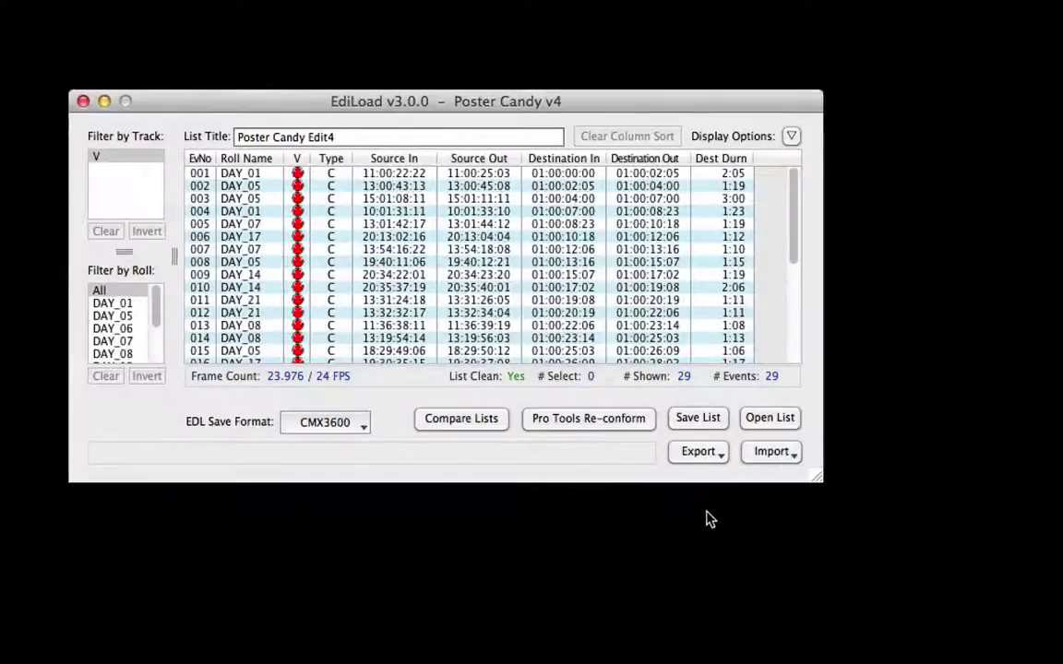
Export Poster Candy v4 as a MIDI file with streamers enabled, starting at 00:59:00:00
{"action": "left_click", "coordinate": [712, 455]}
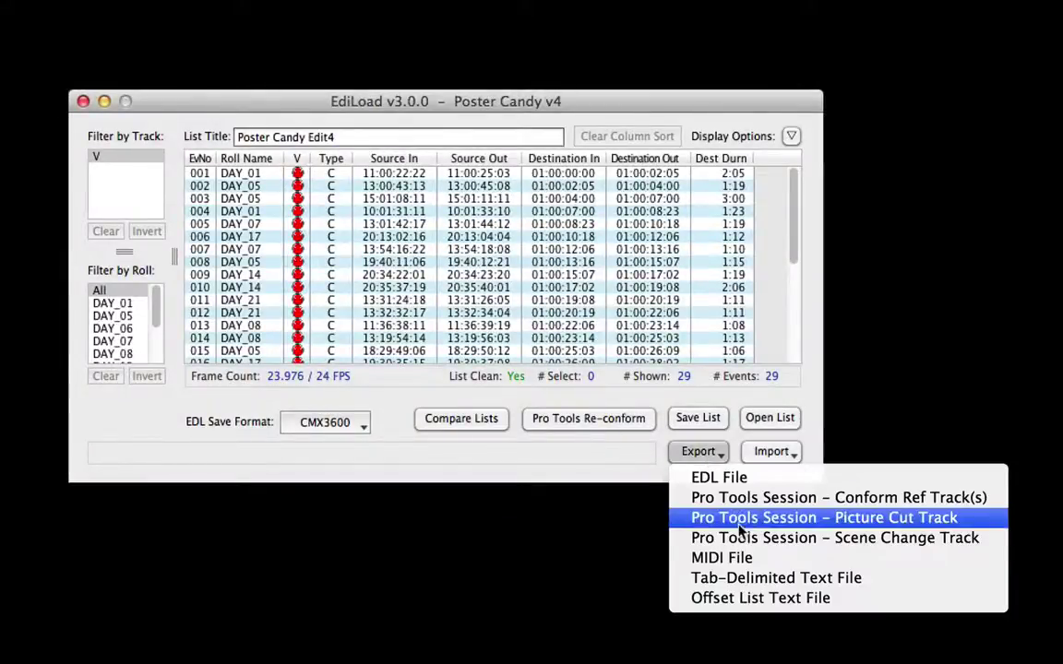
{"action": "left_click", "coordinate": [765, 559]}
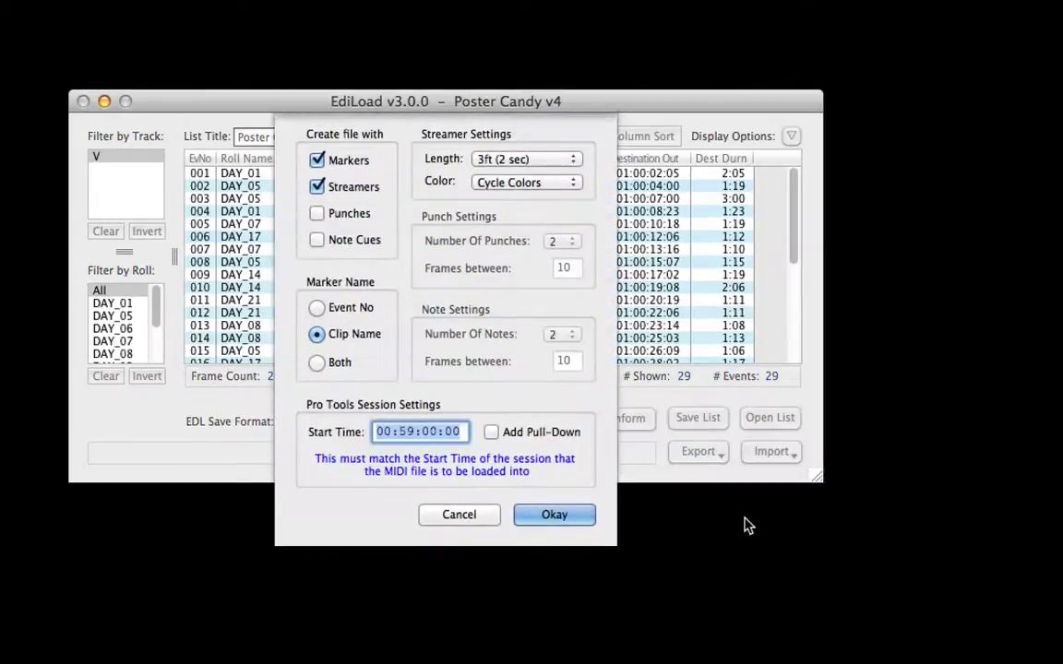
{"action": "left_click", "coordinate": [338, 191]}
{"action": "left_click", "coordinate": [339, 191]}
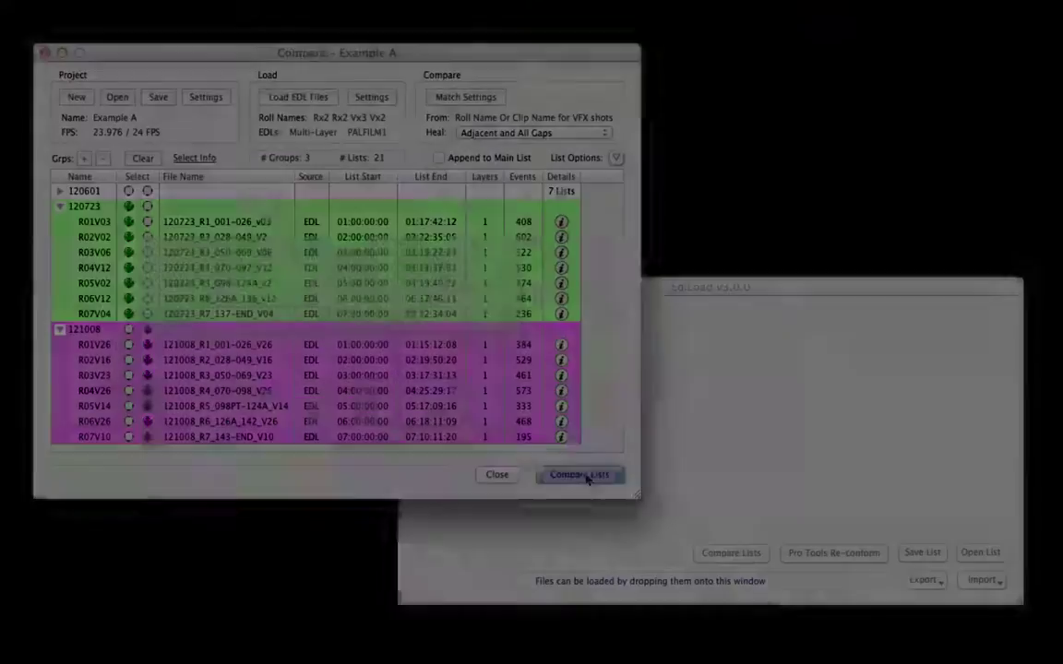
Run Compare Lists on the 120723 and 121008 groups of Example A
{"action": "left_click", "coordinate": [581, 475]}
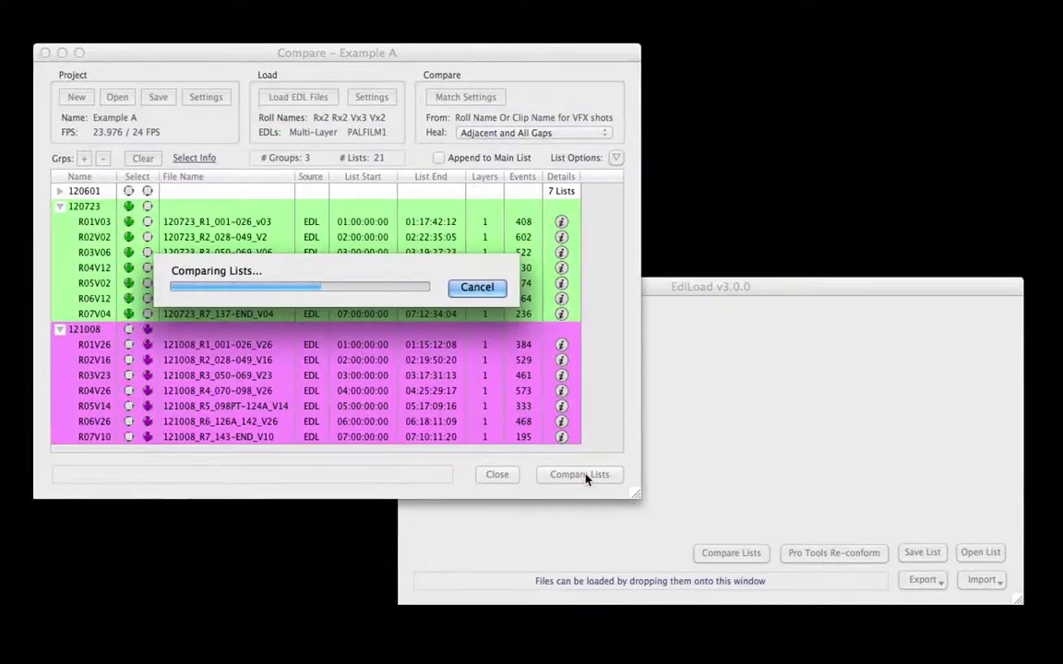